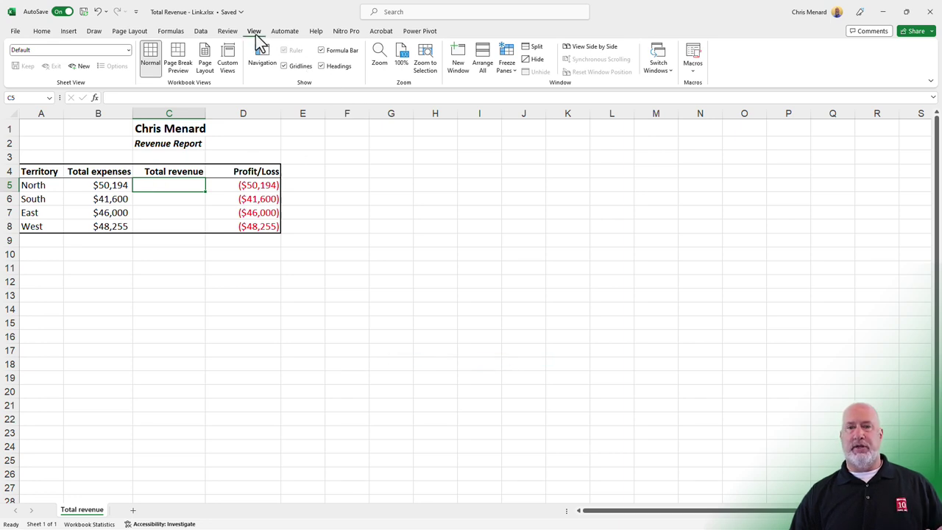
Review the grand totals on the North and South sheets of 3D reference 002.xlsx, and return to Total Revenue - Link.xlsx.
{"action": "left_click", "coordinate": [658, 68]}
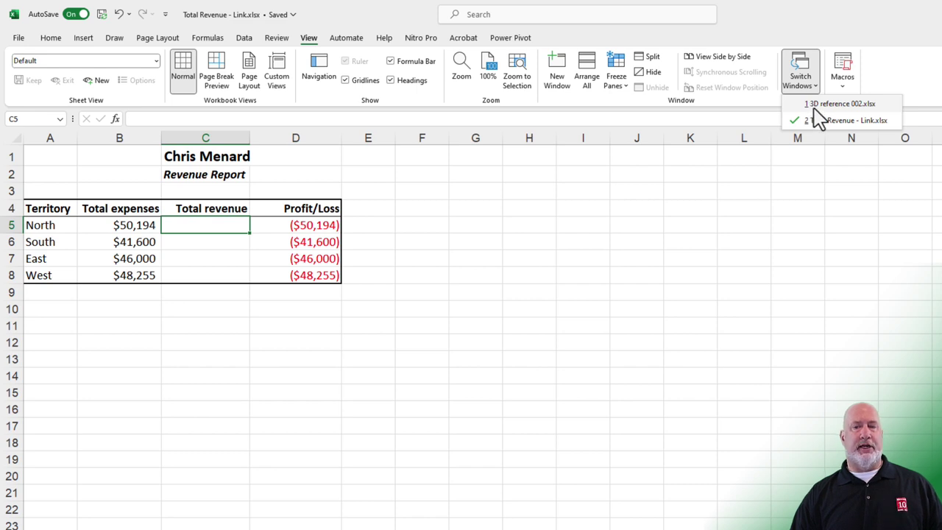
{"action": "left_click", "coordinate": [823, 107]}
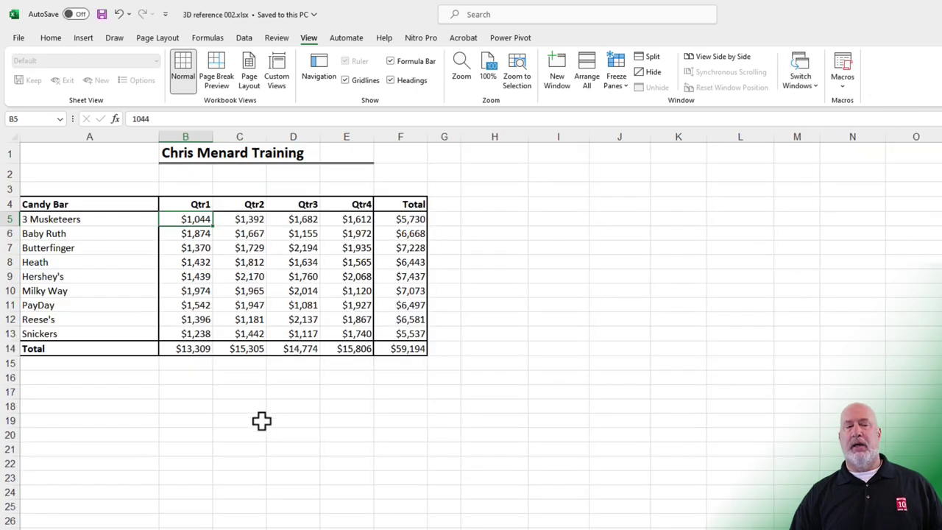
{"action": "left_click", "coordinate": [405, 350]}
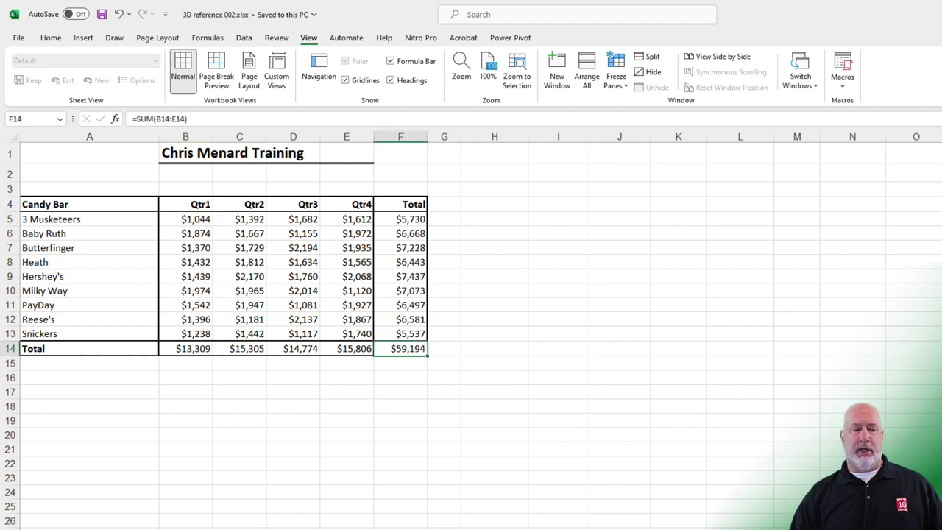
{"action": "key", "text": "ctrl+Page_Down"}
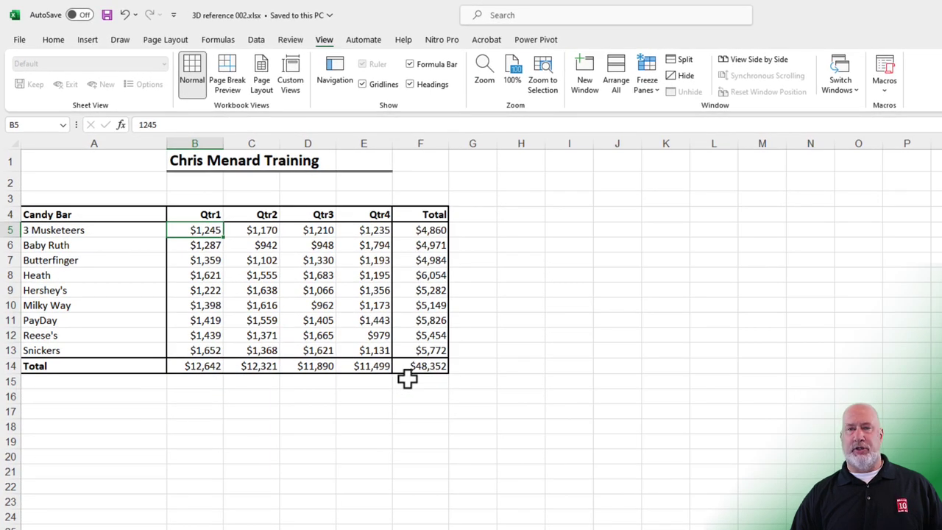
{"action": "left_click", "coordinate": [843, 101]}
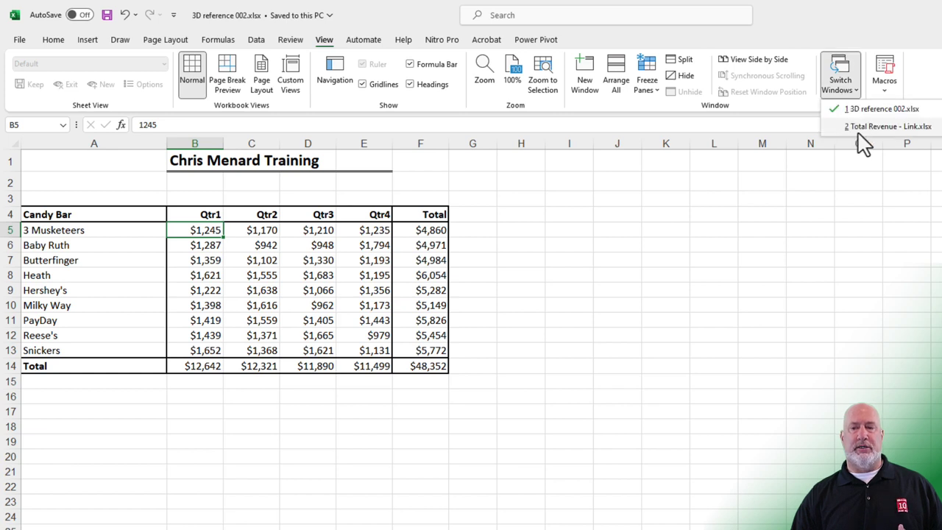
{"action": "left_click", "coordinate": [863, 131]}
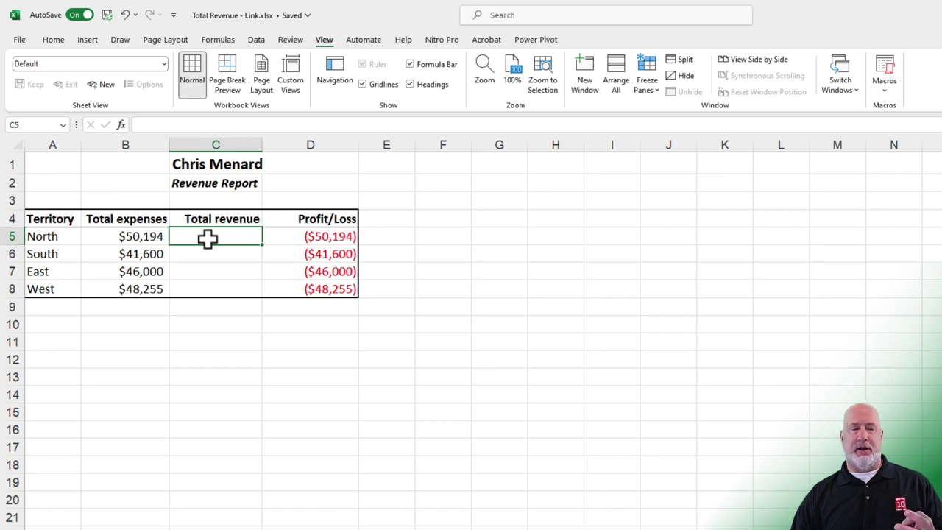
Link North's total revenue in C5 to cell F14 on the North sheet of 3D reference 002.xlsx and check the formula.
{"action": "type", "text": "="}
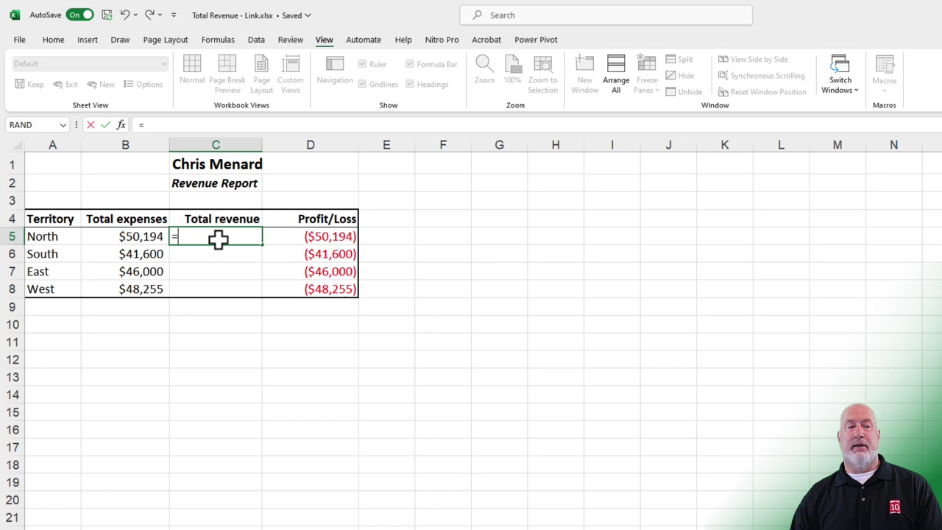
{"action": "left_click", "coordinate": [848, 94]}
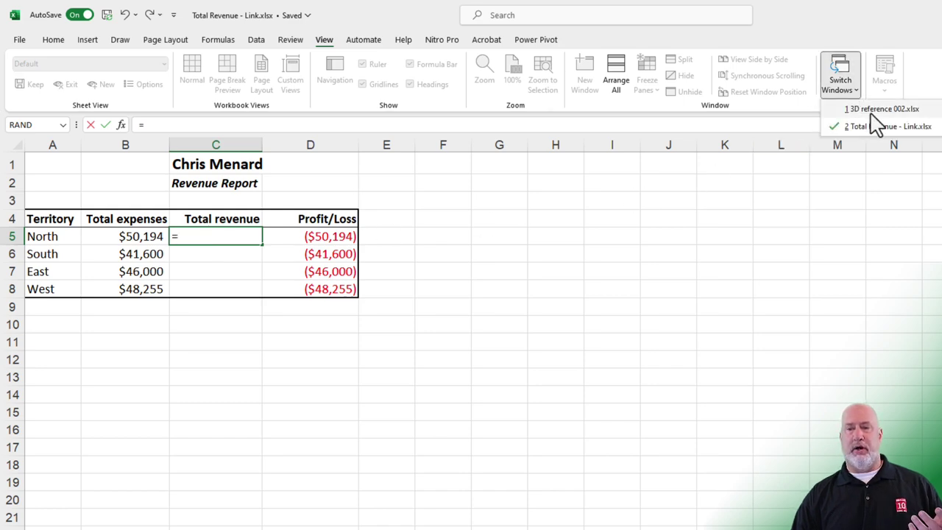
{"action": "left_click", "coordinate": [871, 111]}
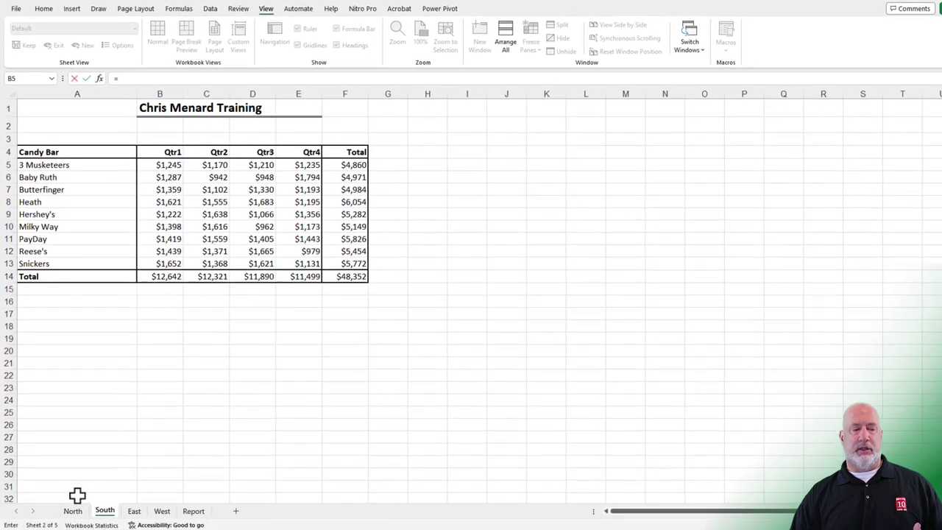
{"action": "left_click", "coordinate": [73, 509]}
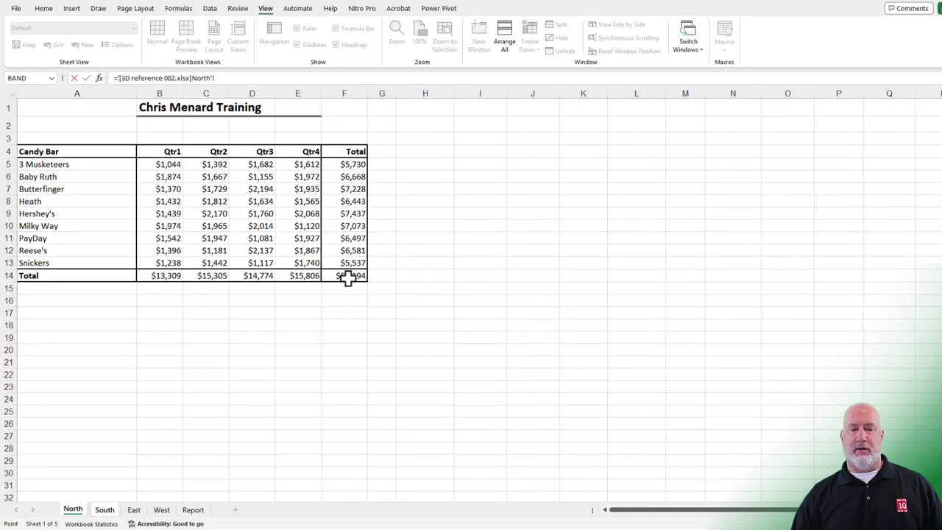
{"action": "left_click", "coordinate": [346, 275]}
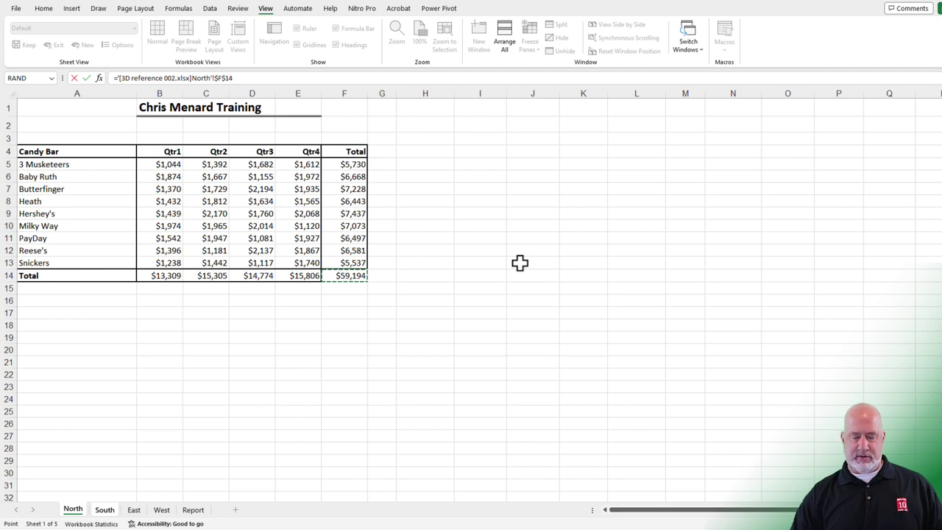
{"action": "key", "text": "Return"}
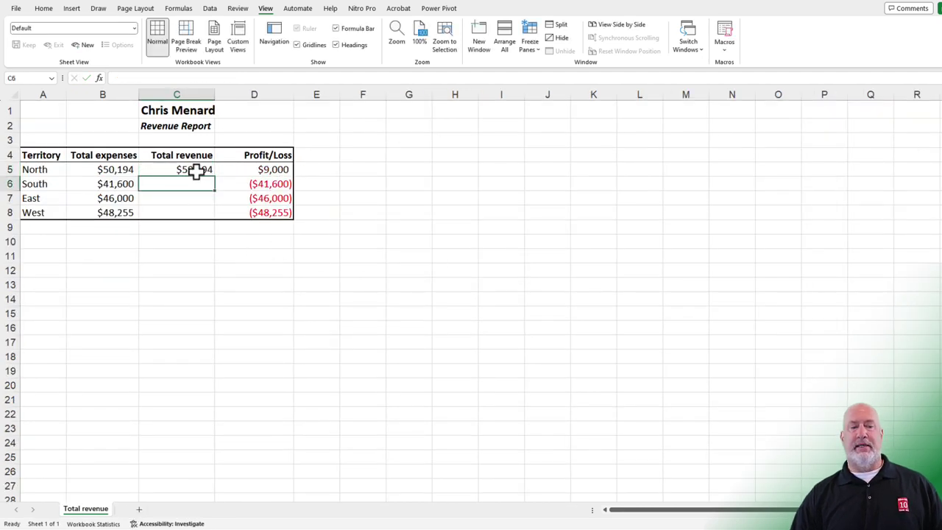
{"action": "left_click", "coordinate": [195, 170]}
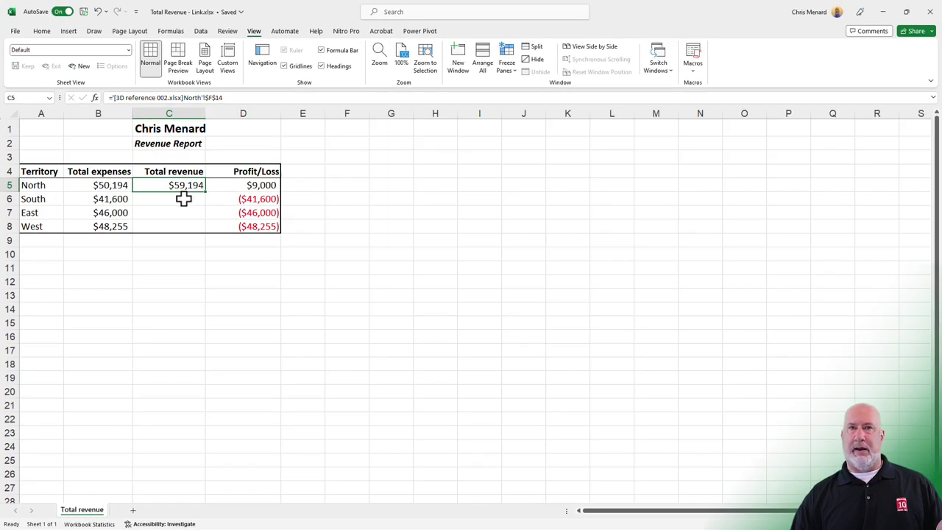
Link South's total revenue in C6 to cell F14 on the South sheet of 3D reference 002.xlsx and check the formula.
{"action": "left_click", "coordinate": [184, 198]}
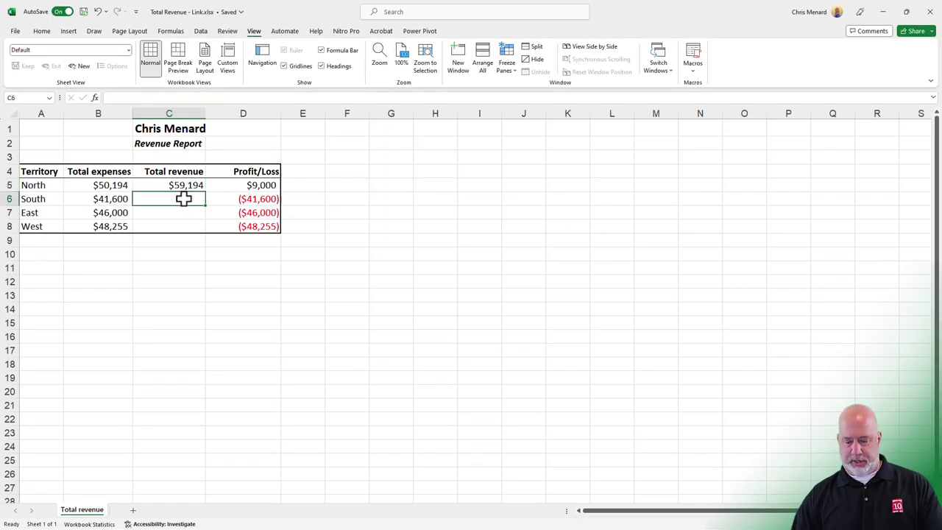
{"action": "type", "text": "="}
{"action": "left_click", "coordinate": [662, 64]}
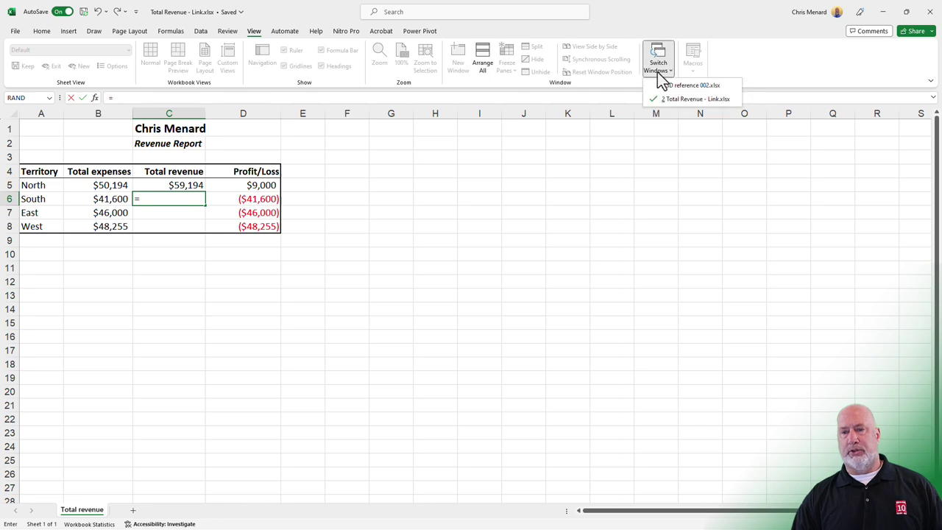
{"action": "left_click", "coordinate": [668, 86]}
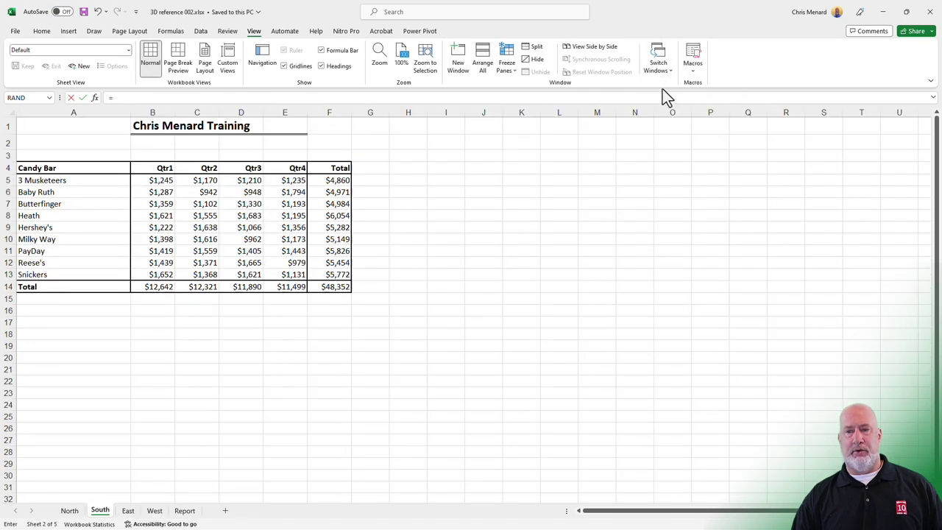
{"action": "left_click", "coordinate": [329, 287]}
{"action": "key", "text": "Return"}
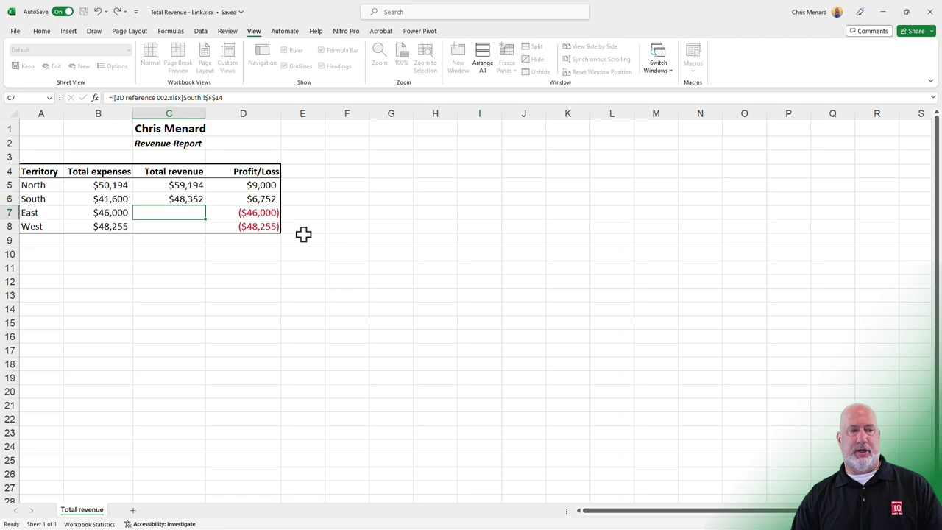
{"action": "left_click", "coordinate": [194, 202]}
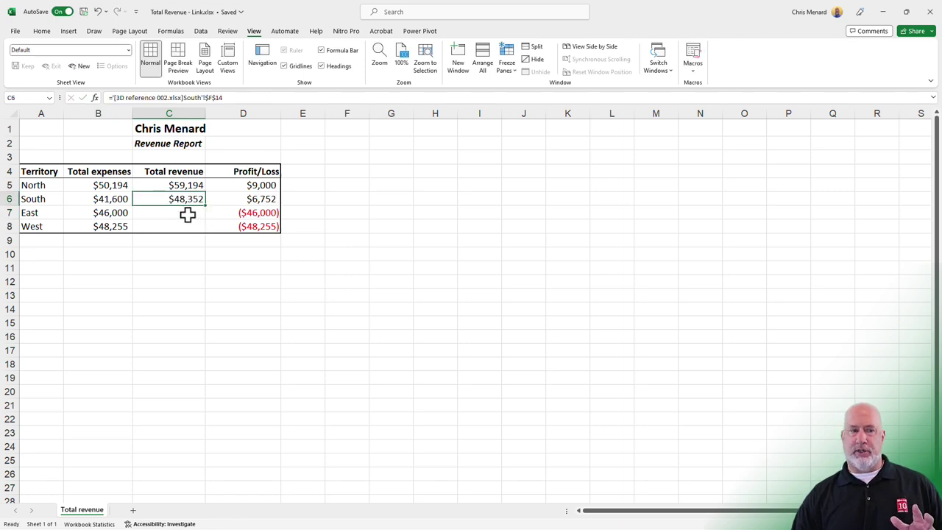
Copy the grand total in cell F14 on the East sheet of 3D reference 002.xlsx.
{"action": "left_click", "coordinate": [665, 74]}
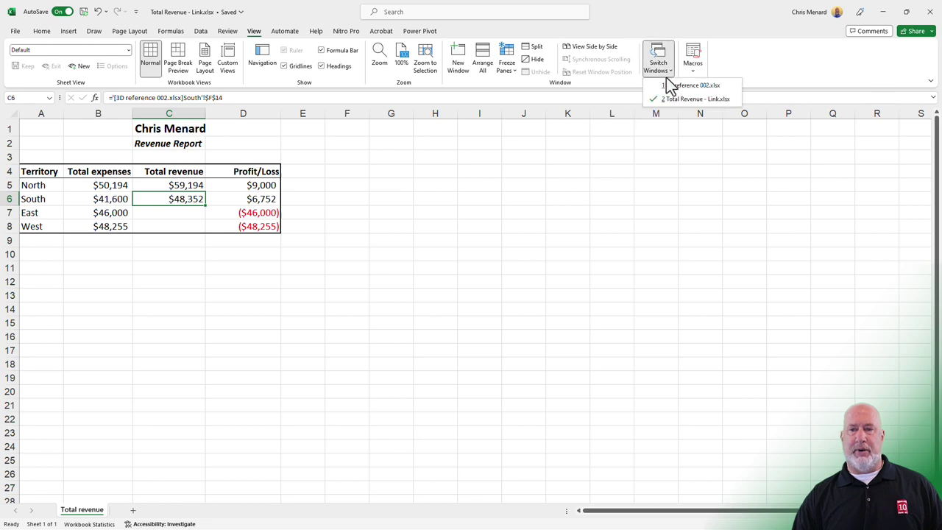
{"action": "left_click", "coordinate": [675, 87]}
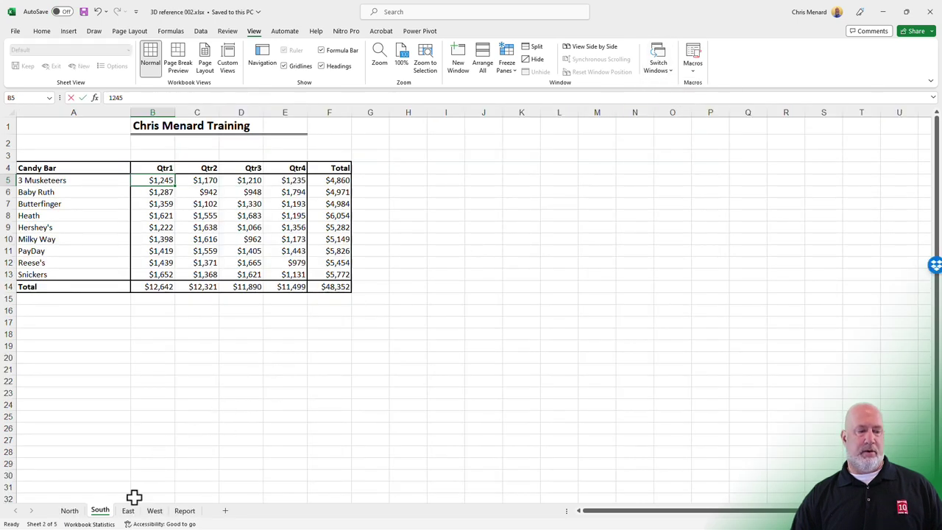
{"action": "left_click", "coordinate": [129, 510]}
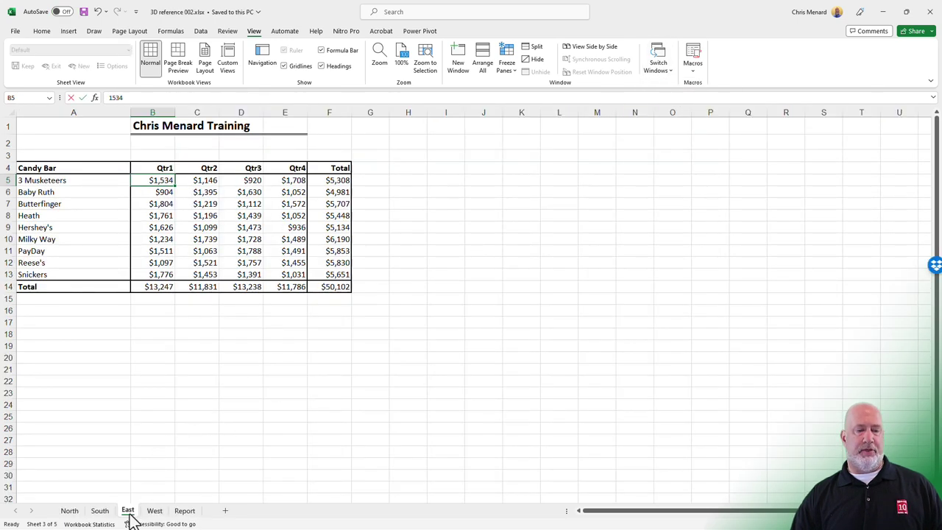
{"action": "left_click", "coordinate": [327, 287]}
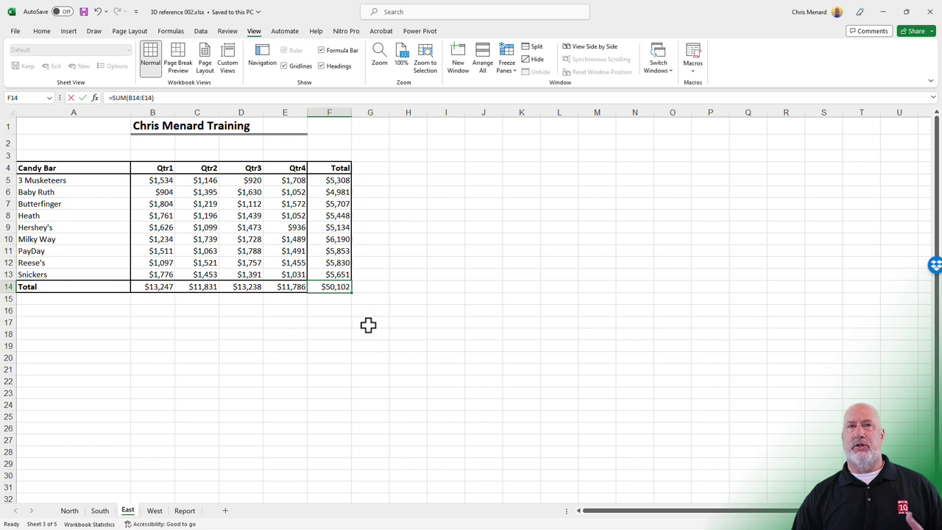
{"action": "right_click", "coordinate": [335, 287]}
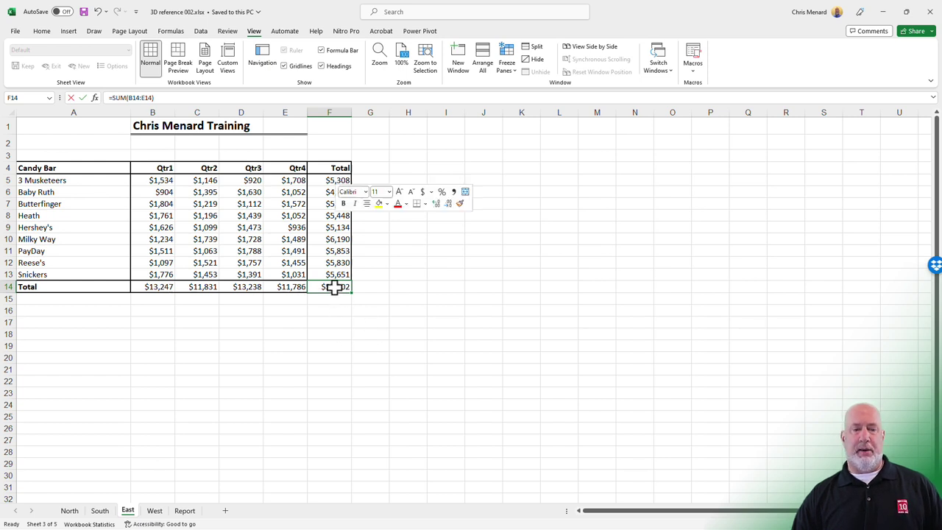
{"action": "key", "text": "Escape"}
{"action": "key", "text": "ctrl+c"}
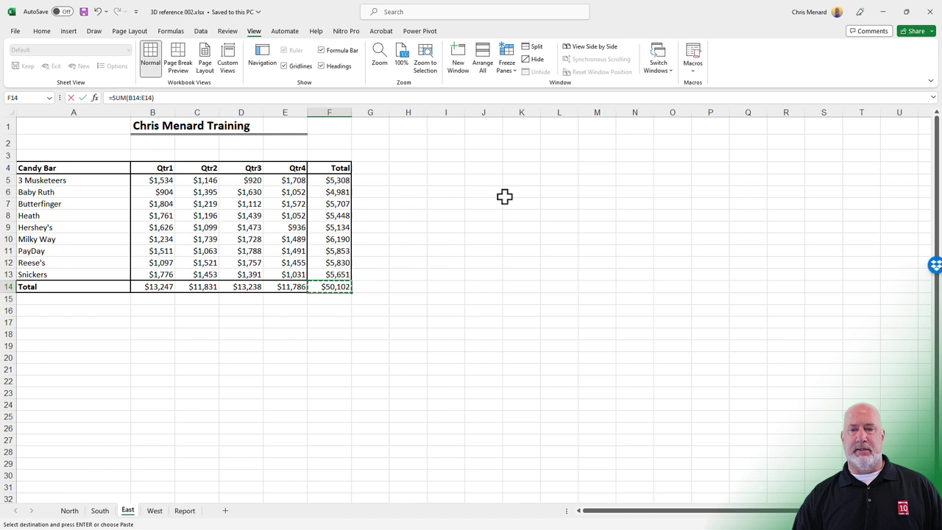
Paste the copied East total as a link into cell C7 of Total Revenue - Link.xlsx.
{"action": "left_click", "coordinate": [661, 69]}
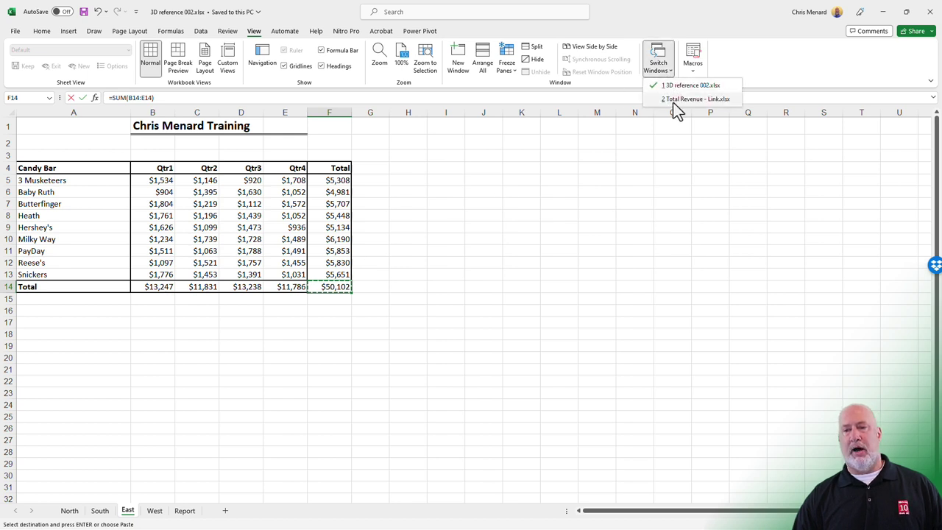
{"action": "left_click", "coordinate": [675, 98]}
{"action": "left_click", "coordinate": [188, 213]}
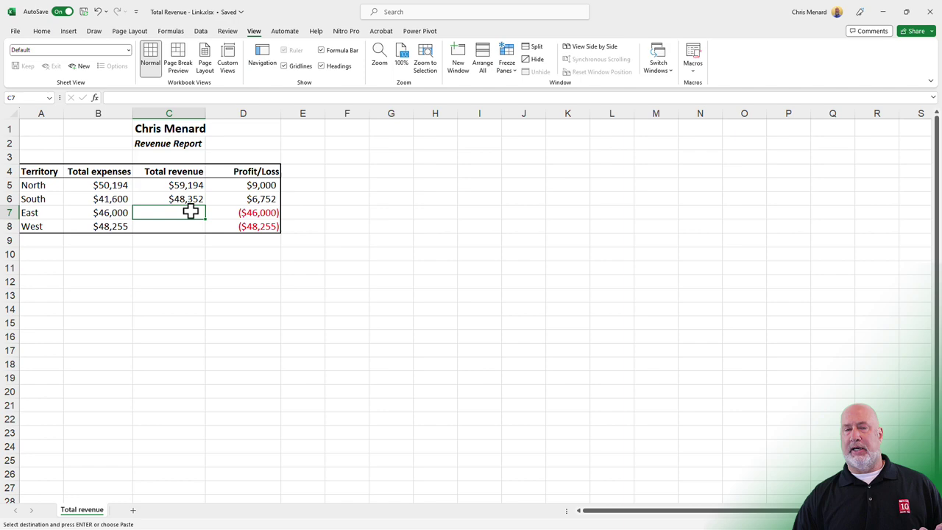
{"action": "right_click", "coordinate": [191, 212]}
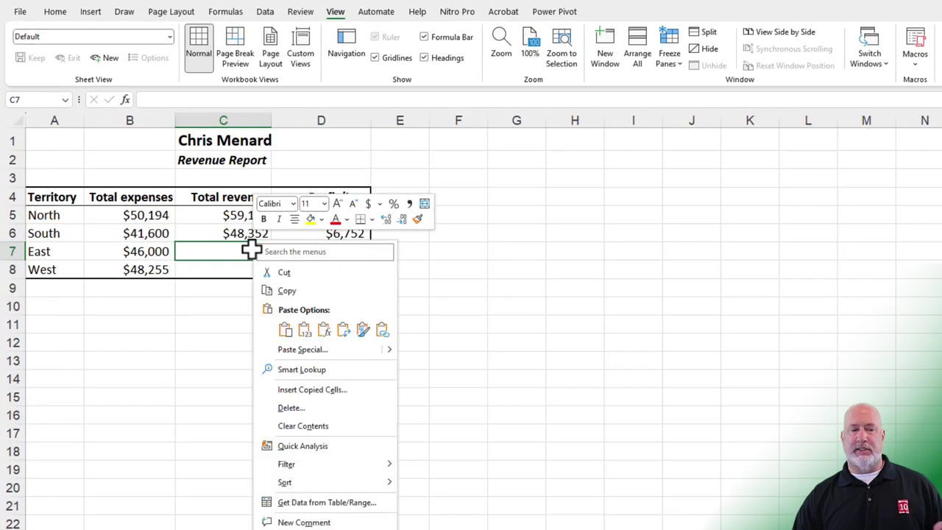
{"action": "left_click", "coordinate": [383, 330]}
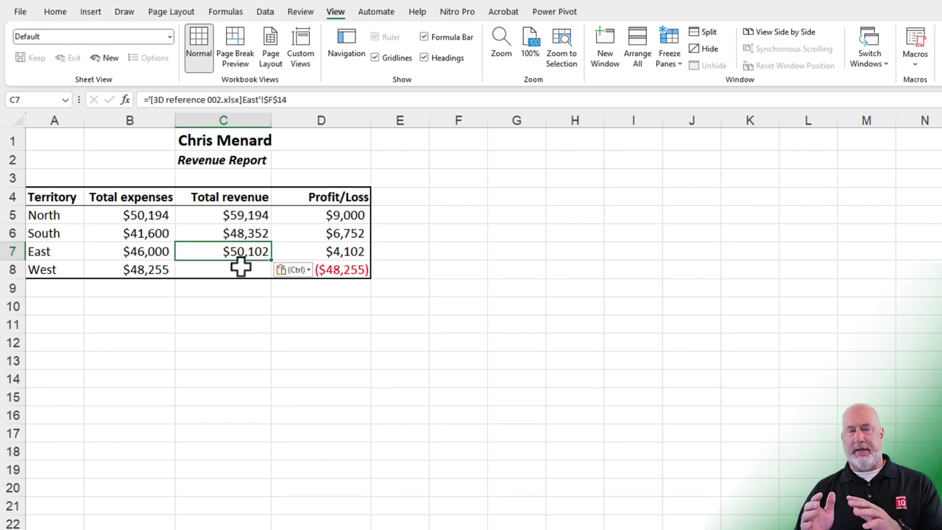
Check North's link formula in C5, and save and close Total Revenue - Link.xlsx.
{"action": "left_click", "coordinate": [226, 215]}
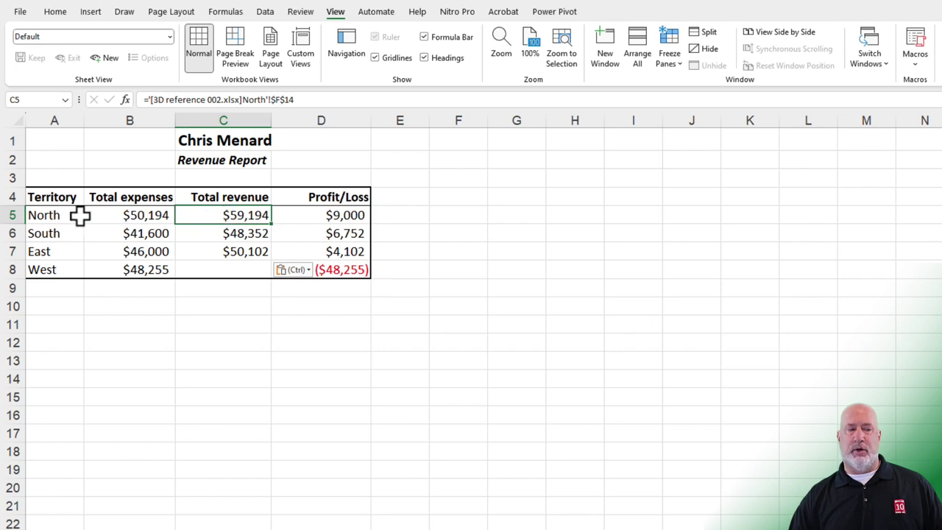
{"action": "left_click", "coordinate": [110, 13]}
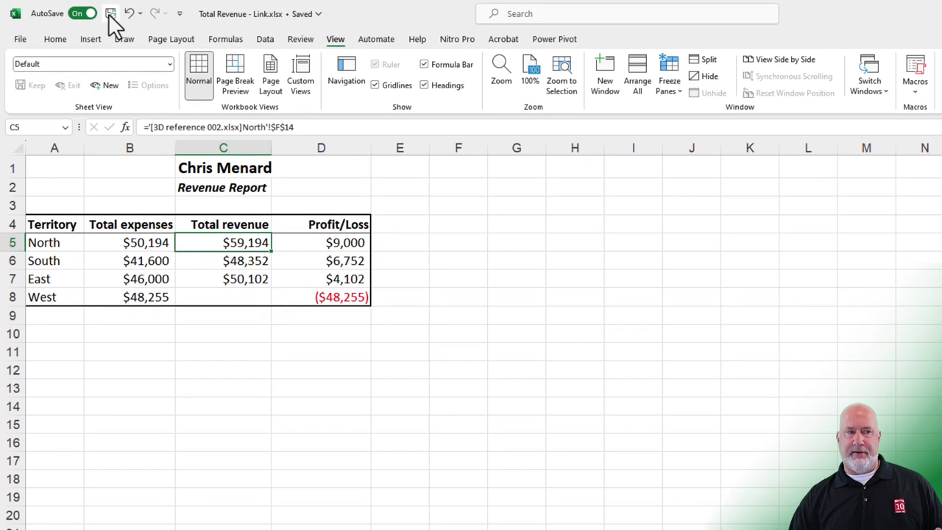
{"action": "left_click", "coordinate": [20, 38]}
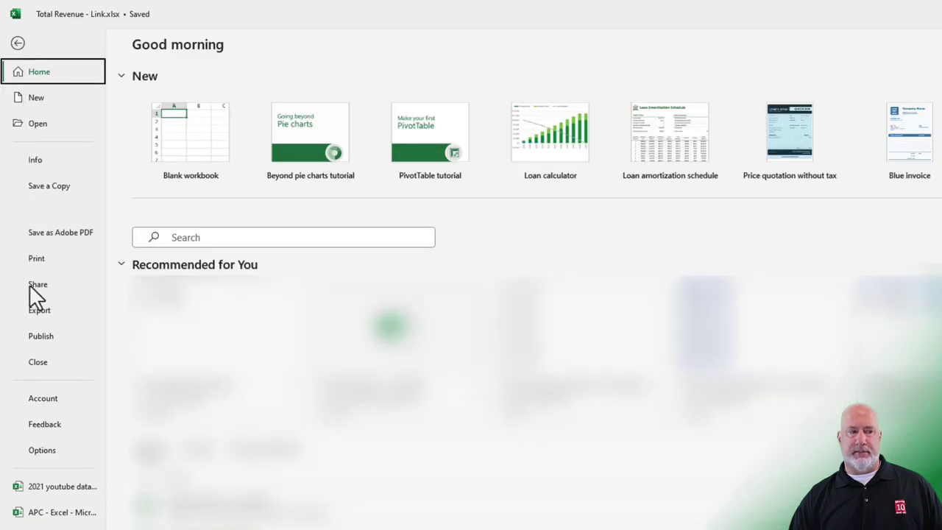
{"action": "left_click", "coordinate": [36, 360]}
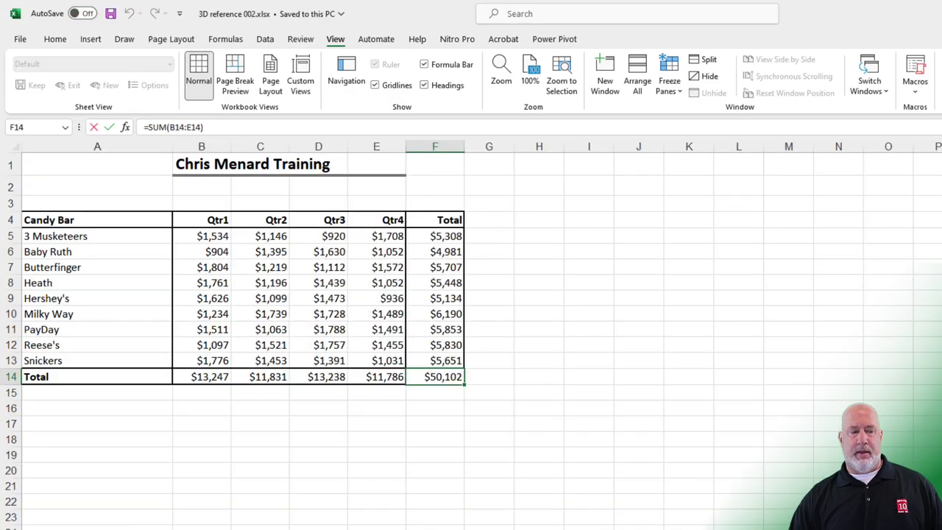
Set the 3 Musketeers Qtr1 value in B5 on the North sheet to 2000 and check the grand total in F14.
{"action": "key", "text": "ctrl+Page_Down"}
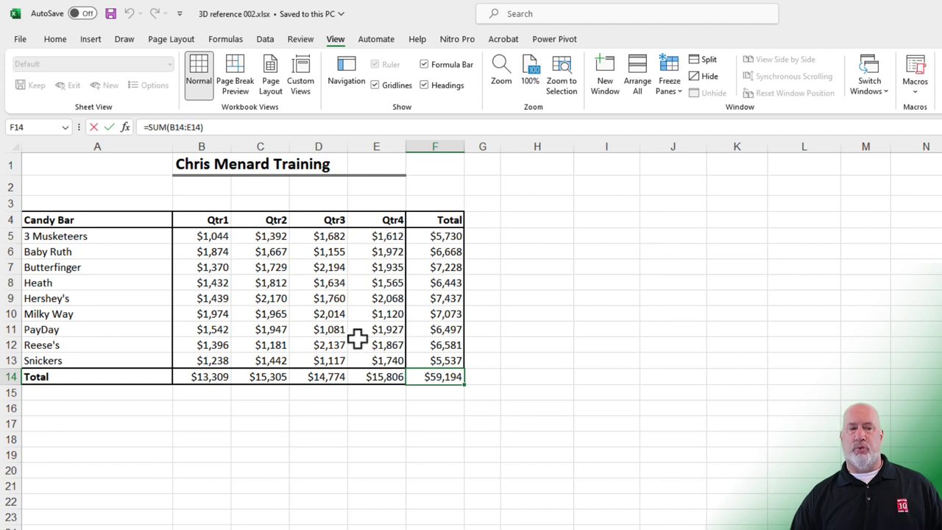
{"action": "left_click", "coordinate": [216, 236]}
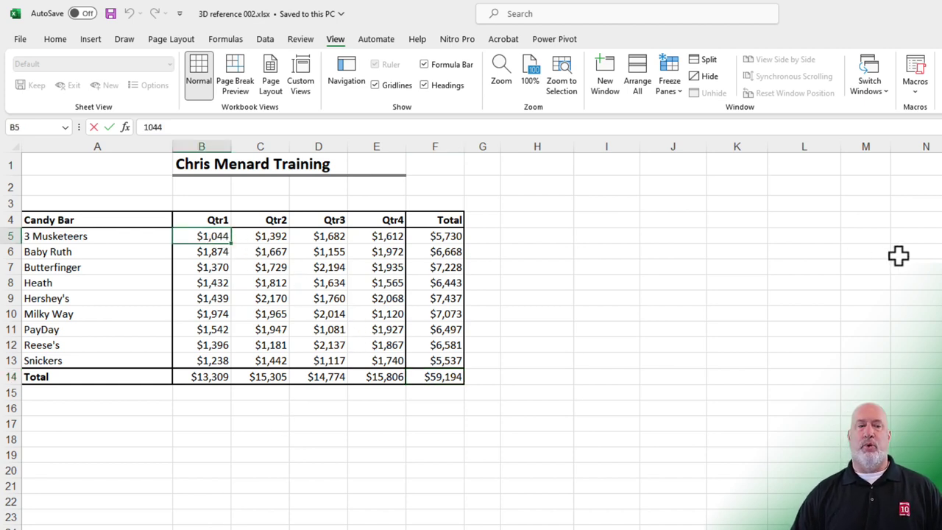
{"action": "type", "text": "2000"}
{"action": "key", "text": "Return"}
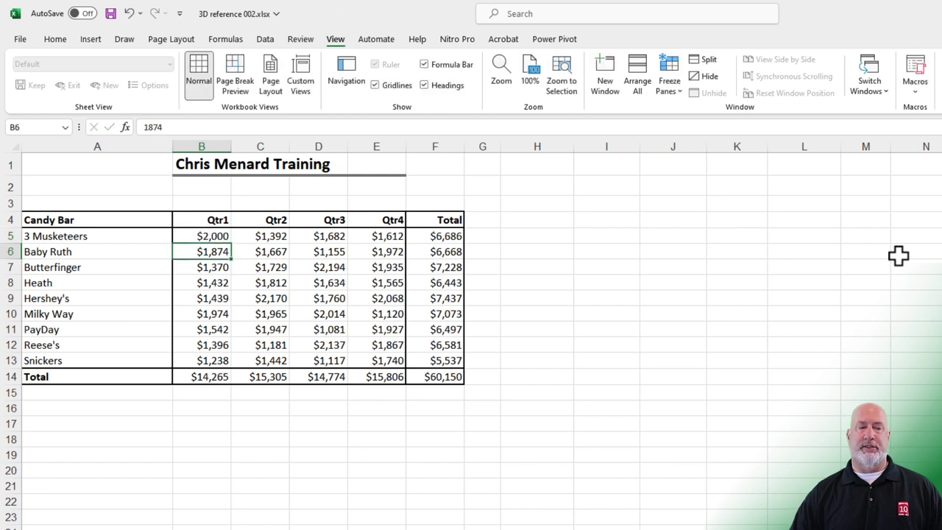
{"action": "left_click", "coordinate": [421, 374]}
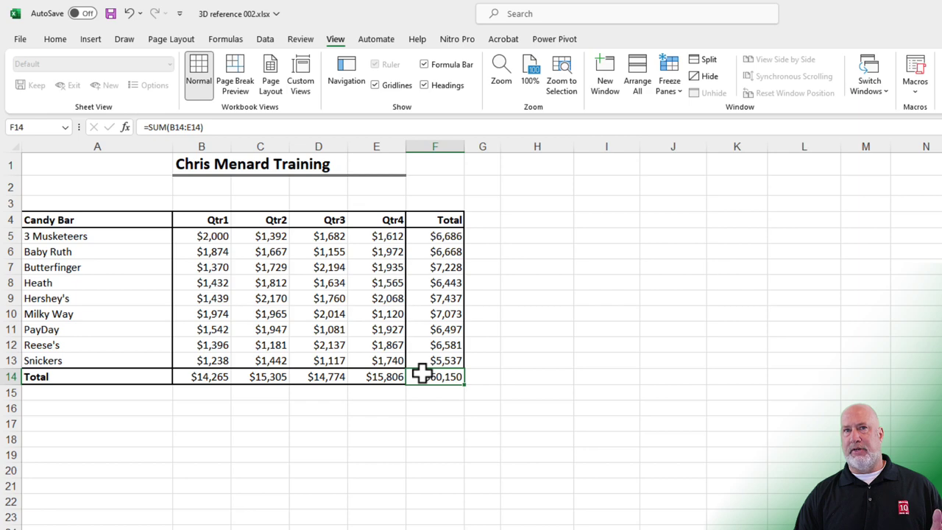
Check which workbooks are open and reopen Total Revenue - Link.xlsx from the recent files.
{"action": "left_click", "coordinate": [861, 88]}
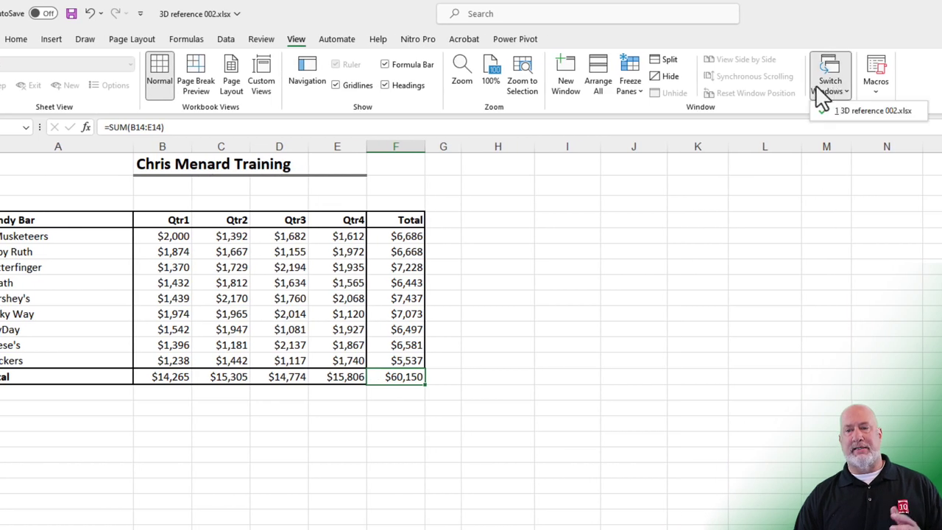
{"action": "left_click", "coordinate": [815, 83]}
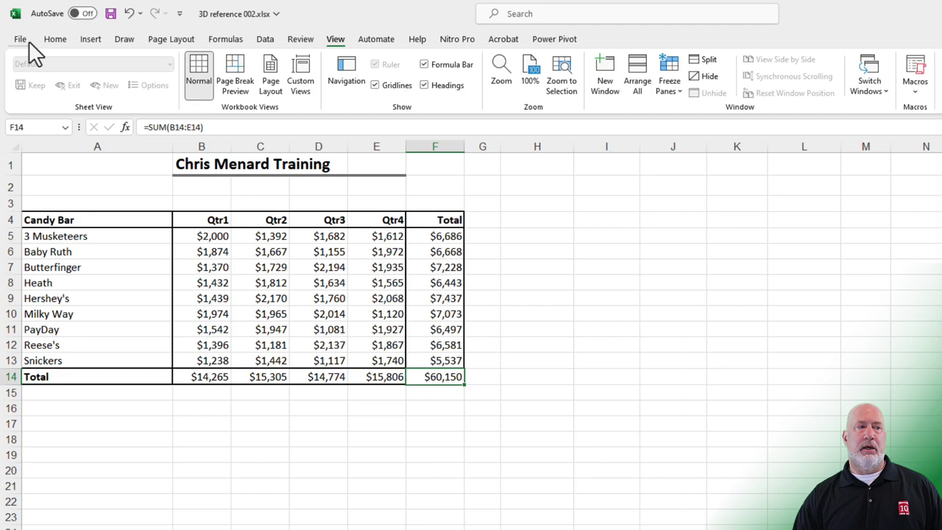
{"action": "left_click", "coordinate": [23, 39]}
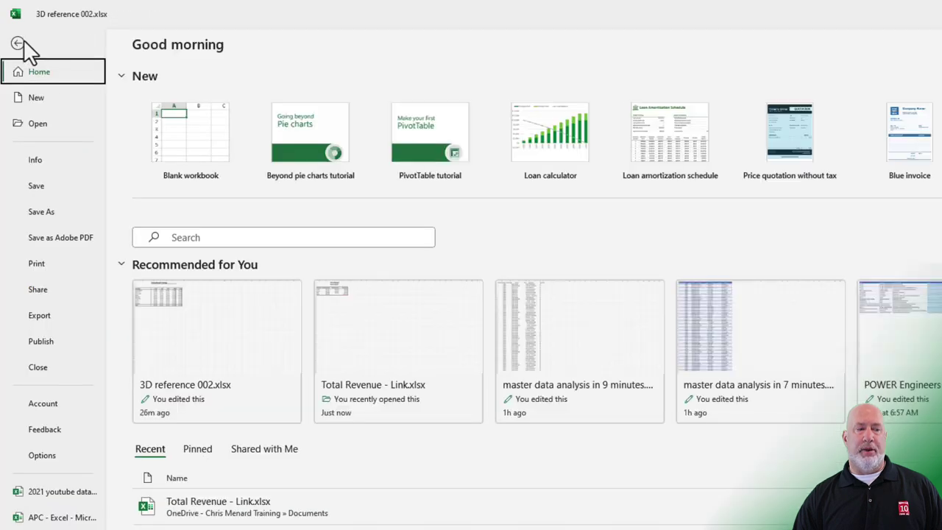
{"action": "left_click", "coordinate": [254, 507]}
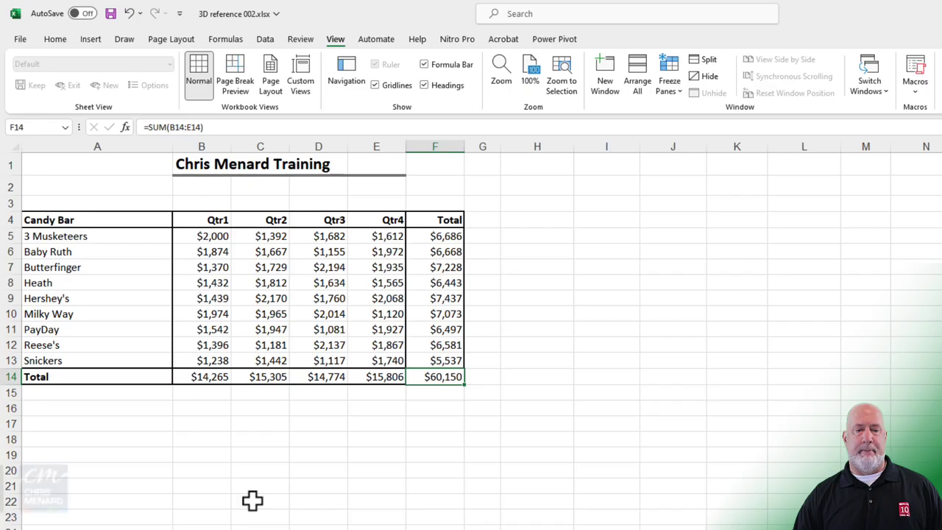